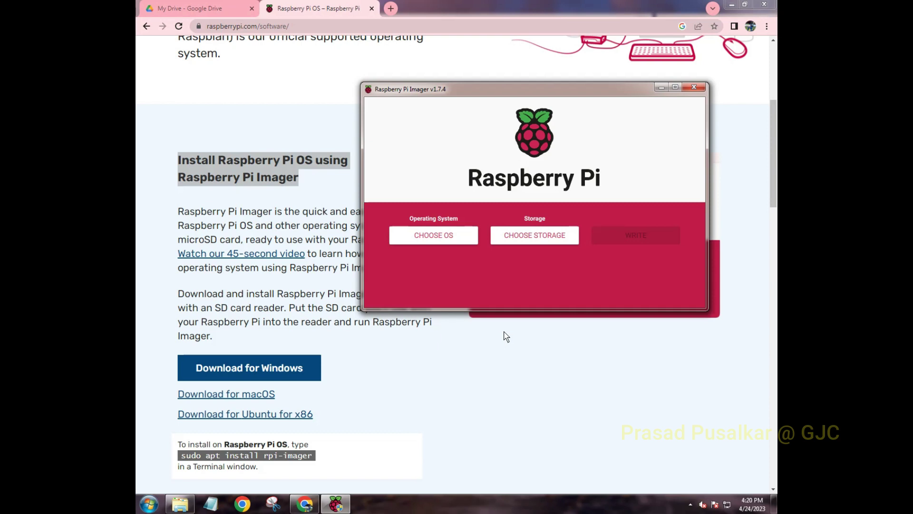
# Step: Choose Raspberry Pi OS (32-bit) as the image and the 15.9 GB USB device as the target
pyautogui.click(449, 235)
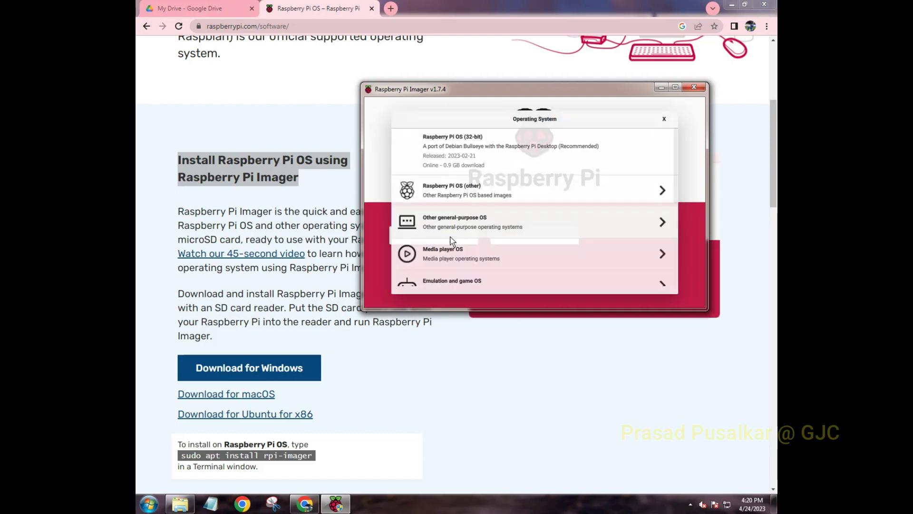
pyautogui.click(464, 155)
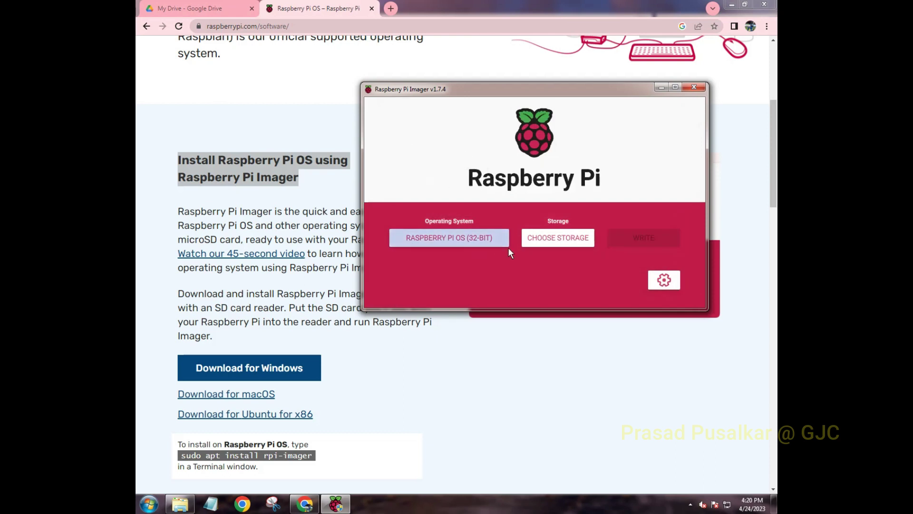
pyautogui.click(541, 238)
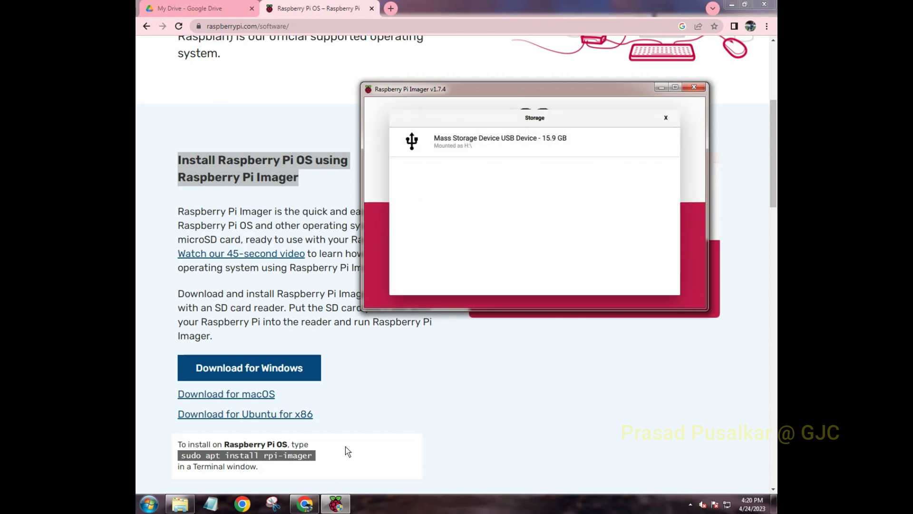
pyautogui.click(180, 504)
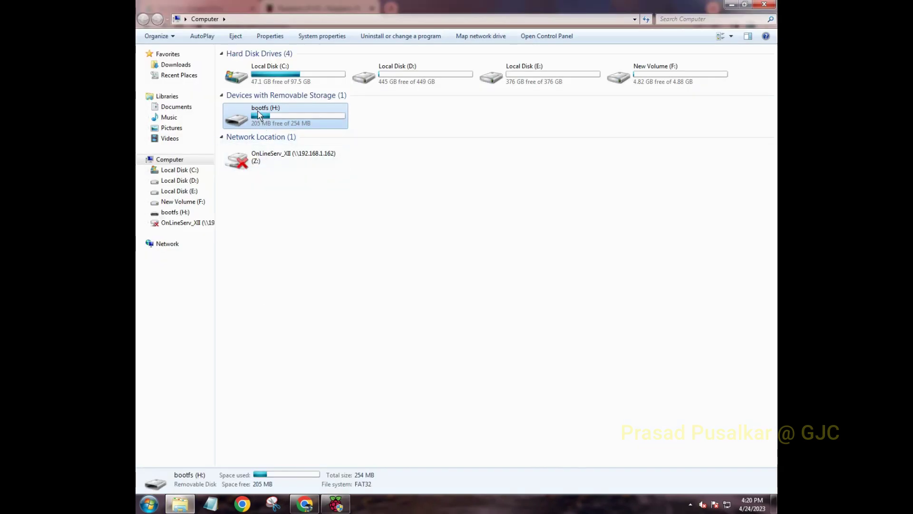
pyautogui.click(341, 502)
pyautogui.click(497, 150)
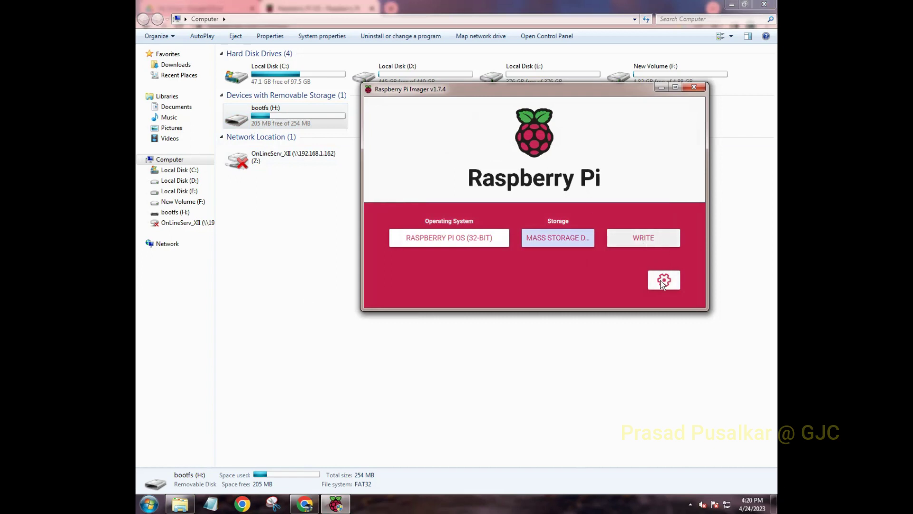
pyautogui.click(664, 281)
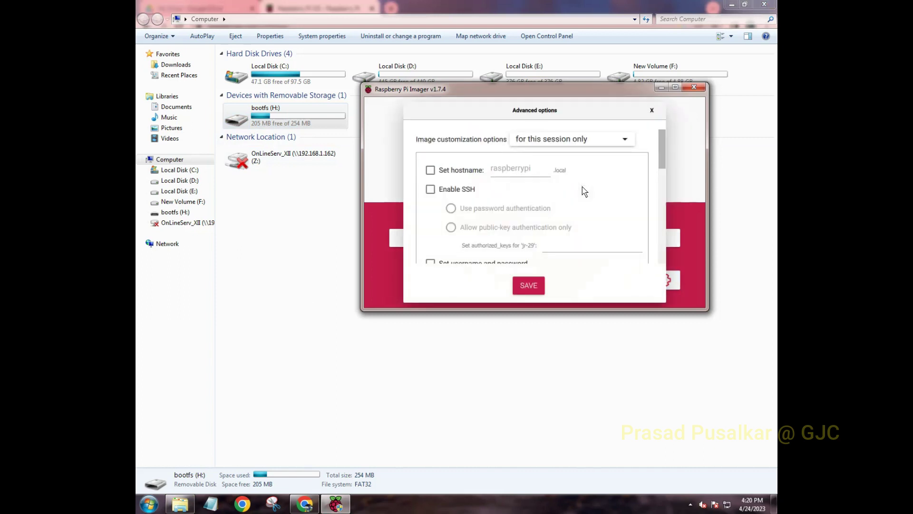
# Step: Turn on the raspberrypi hostname preset and SSH with password login
pyautogui.click(431, 171)
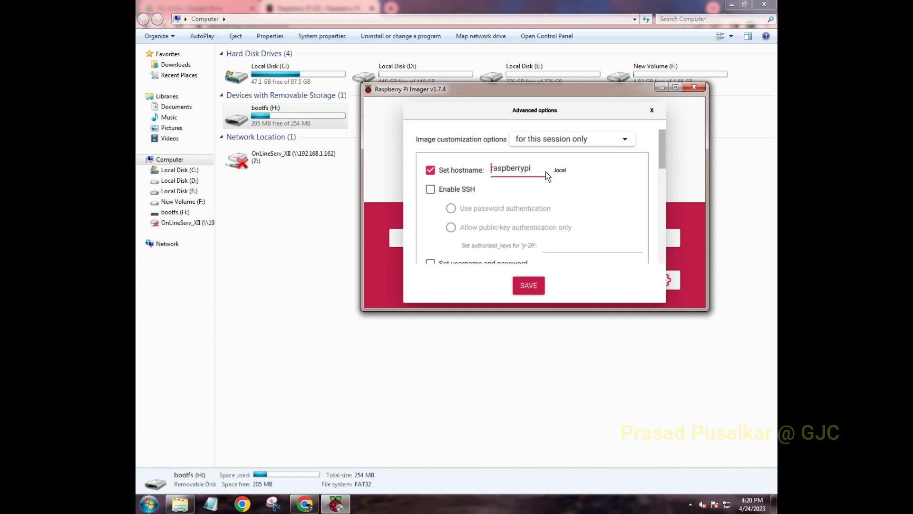
pyautogui.click(431, 190)
pyautogui.scroll(-2, 452, 210)
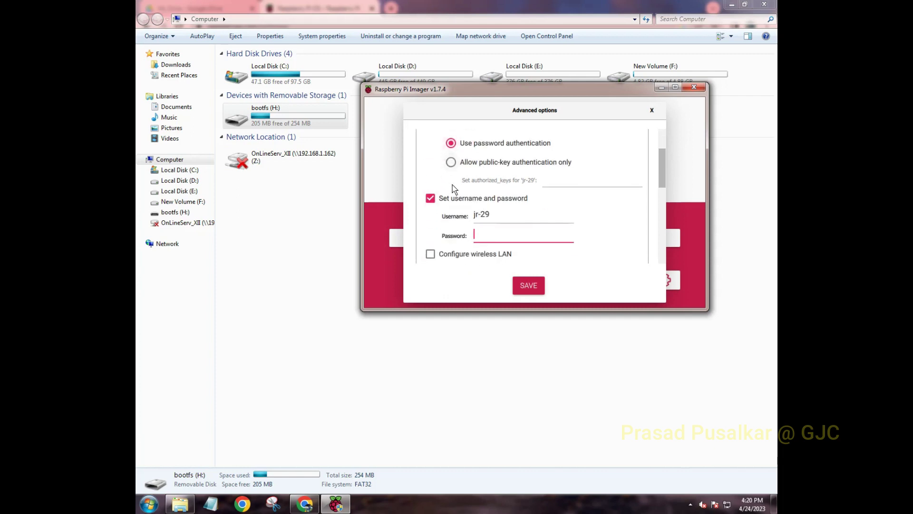
# Step: Replace the prefilled username with a custom one, enter its password, and enable wireless LAN setup
pyautogui.click(505, 214)
pyautogui.press('BackSpace')
pyautogui.press('BackSpace')
pyautogui.press('BackSpace')
pyautogui.press('BackSpace')
pyautogui.write('prasad')
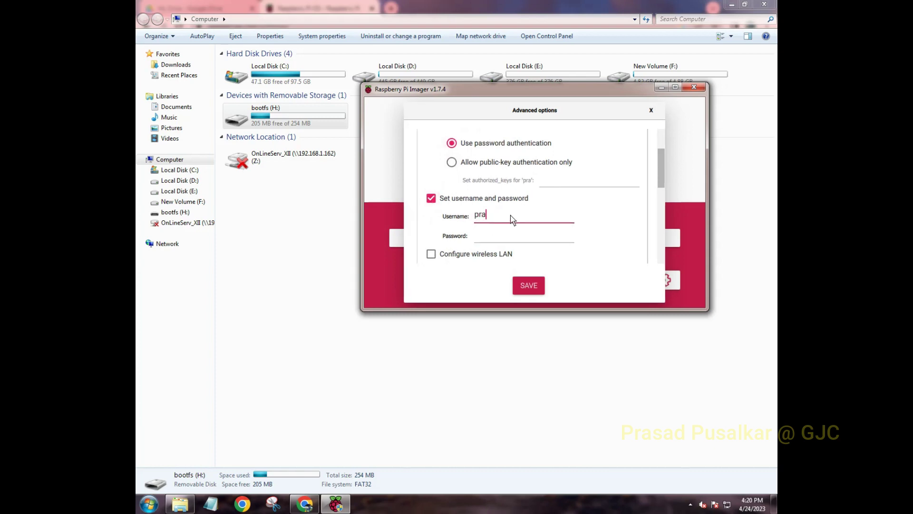
pyautogui.click(496, 237)
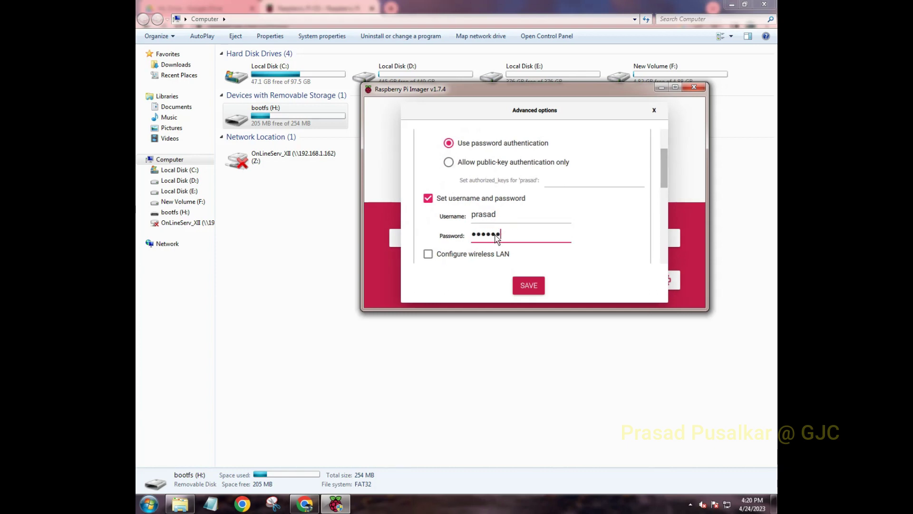
pyautogui.scroll(-3, 497, 233)
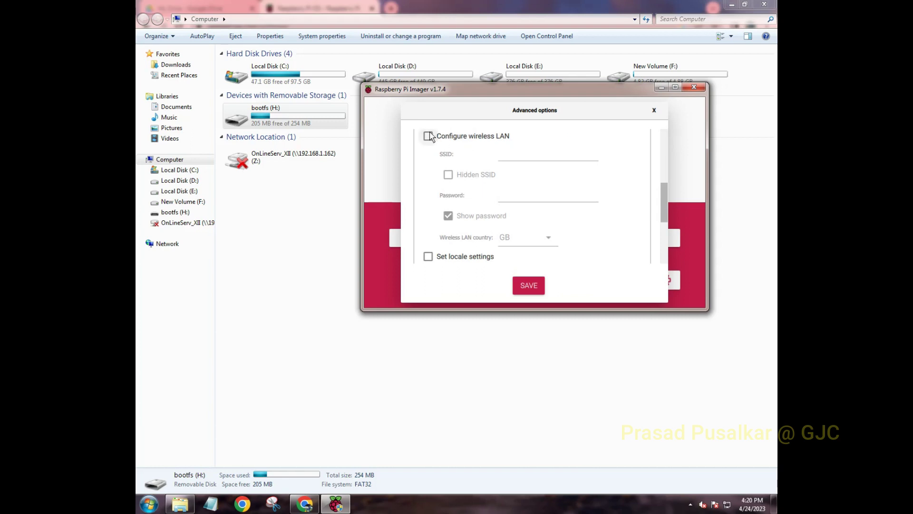
pyautogui.click(428, 137)
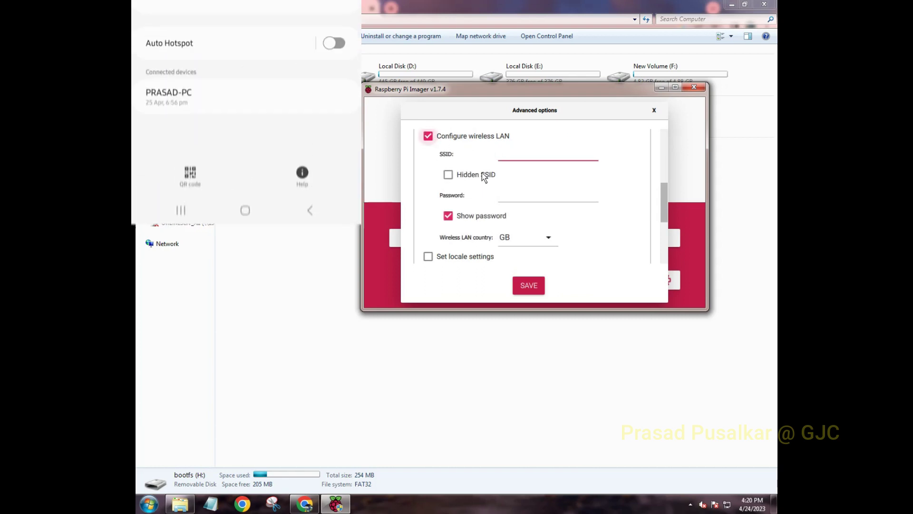
# Step: Enter the Wi-Fi SSID AndroidAP_4740 and the network's password
pyautogui.write('Andr')
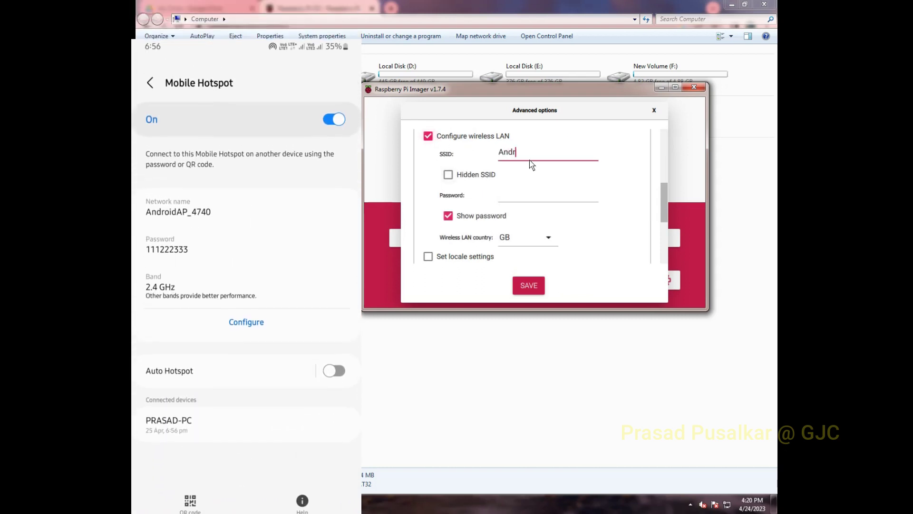
pyautogui.write('oidAP')
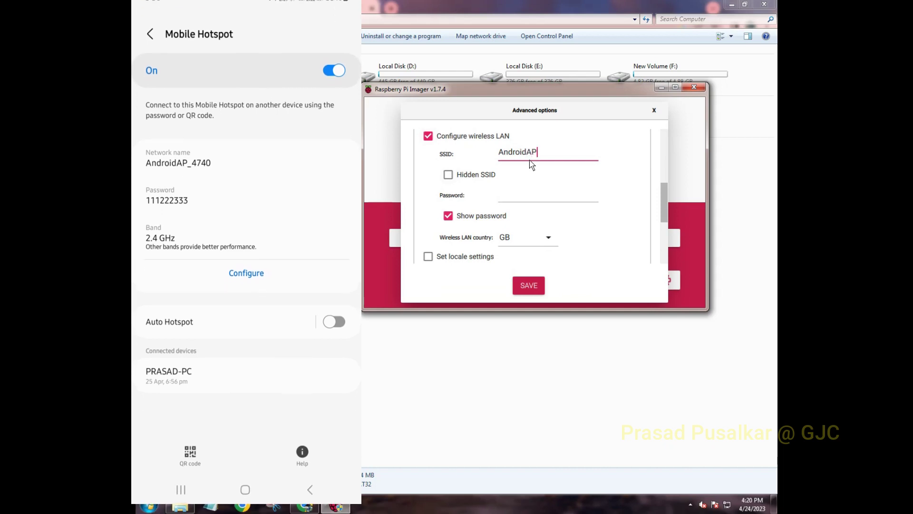
pyautogui.write('_4')
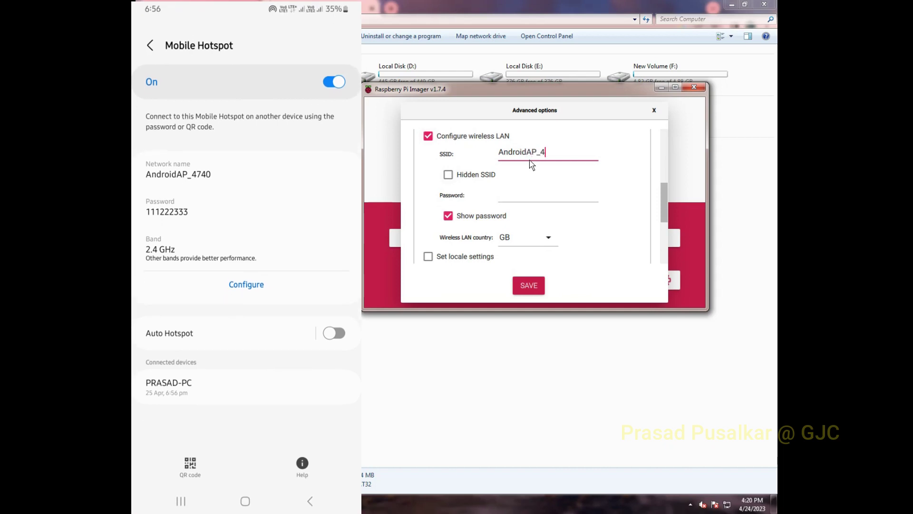
pyautogui.write('740')
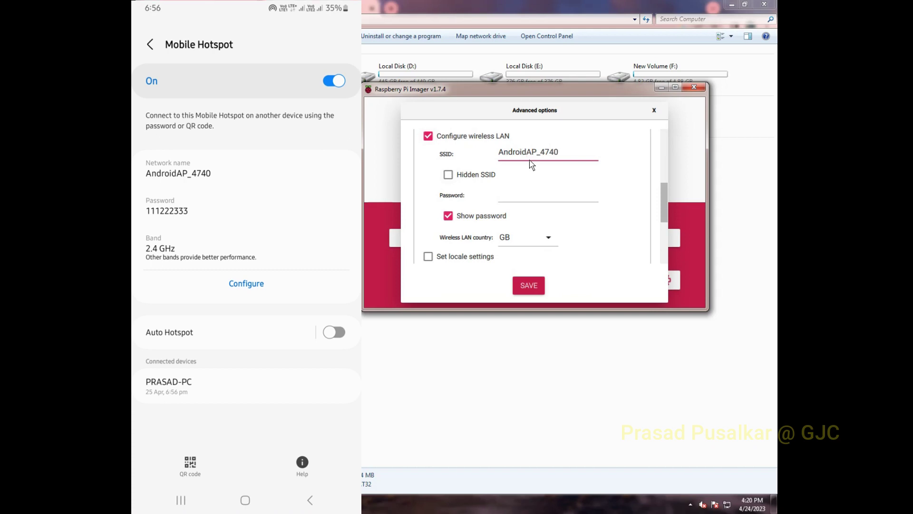
pyautogui.press('BackSpace')
pyautogui.press('BackSpace')
pyautogui.press('BackSpace')
pyautogui.press('BackSpace')
pyautogui.press('BackSpace')
pyautogui.press('BackSpace')
pyautogui.press('BackSpace')
pyautogui.press('BackSpace')
pyautogui.press('BackSpace')
pyautogui.press('BackSpace')
pyautogui.press('BackSpace')
pyautogui.press('BackSpace')
pyautogui.press('BackSpace')
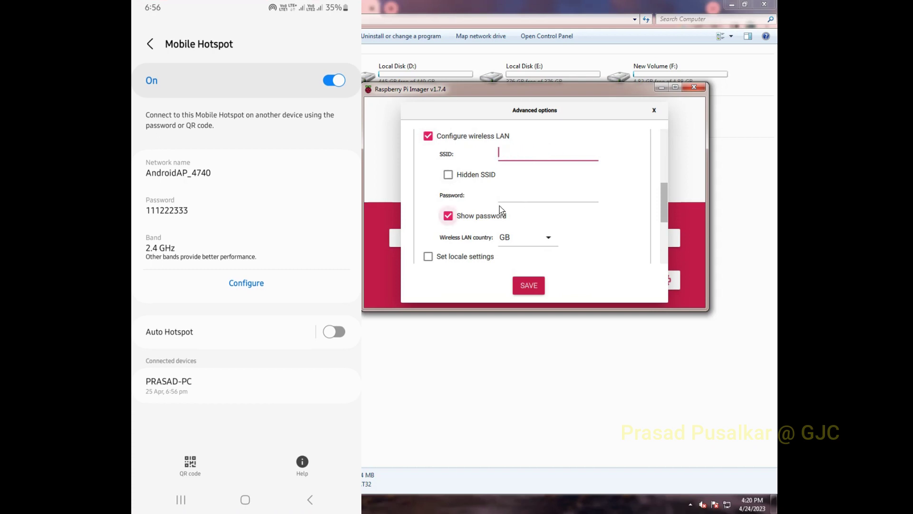
pyautogui.write('Android')
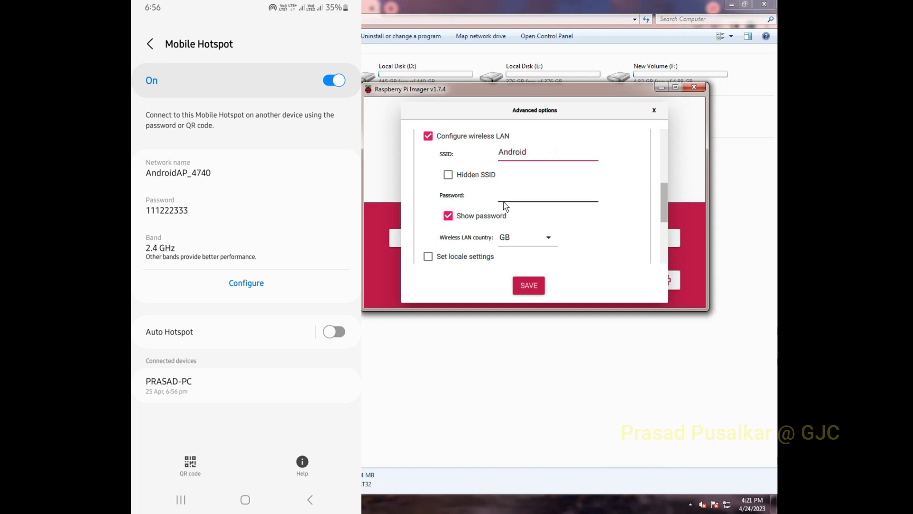
pyautogui.write('AP_4740')
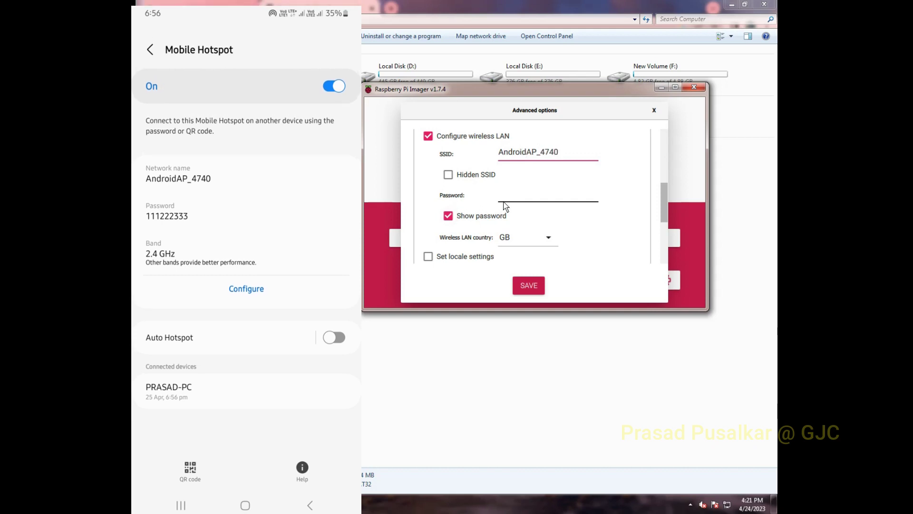
pyautogui.click(516, 201)
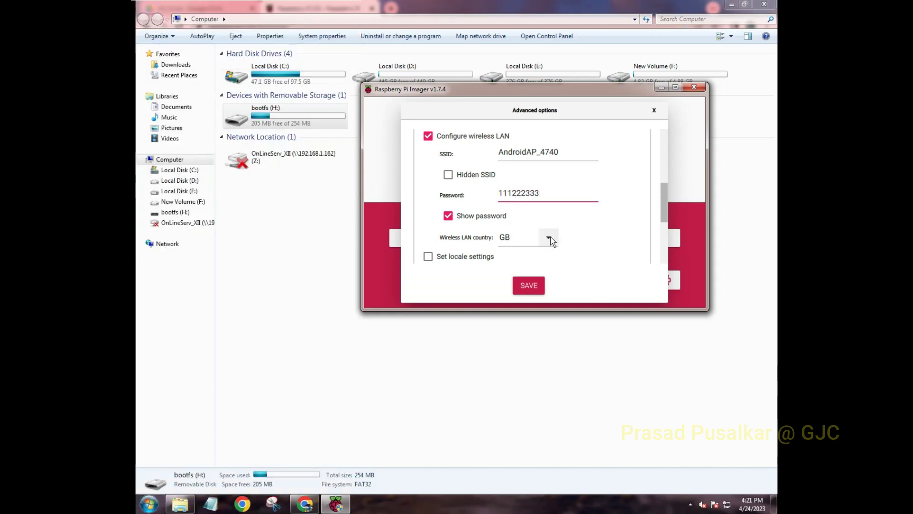
# Step: Set the wireless LAN country to IN
pyautogui.click(548, 237)
pyautogui.scroll(-5, 537, 230)
pyautogui.scroll(-3, 529, 237)
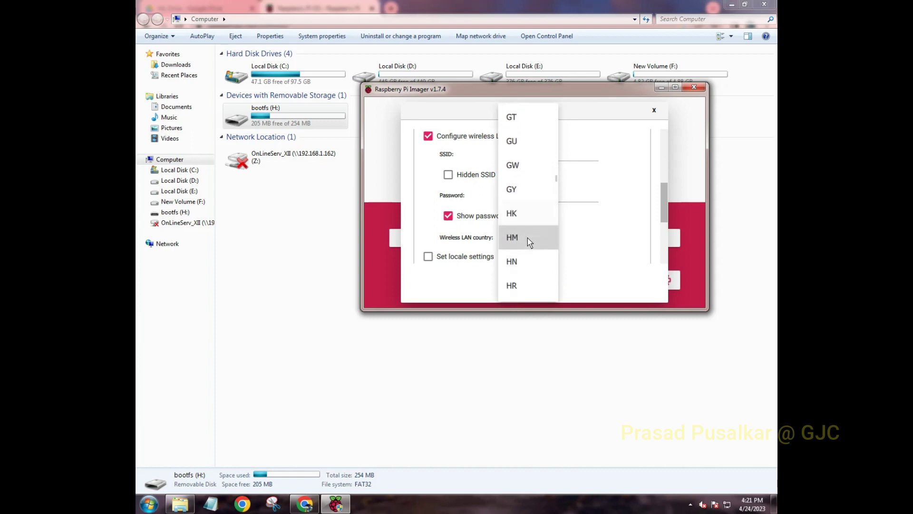
pyautogui.scroll(-2, 525, 219)
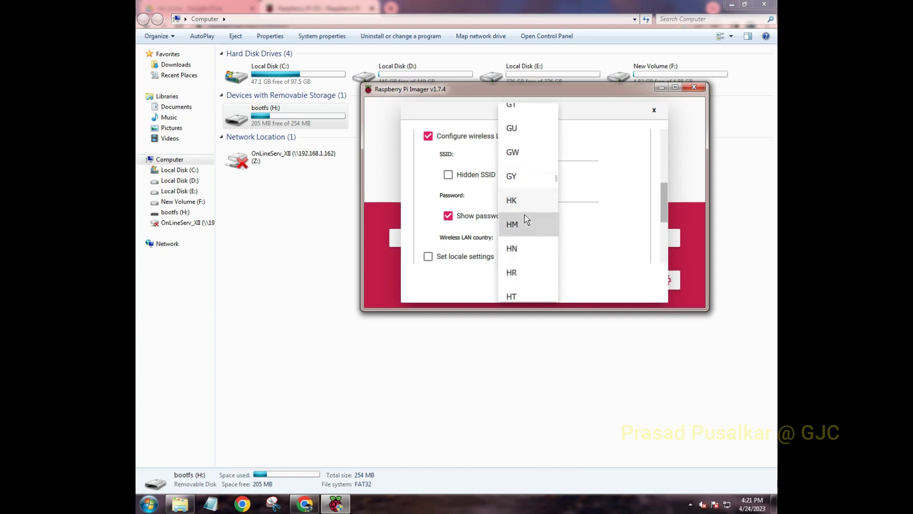
pyautogui.scroll(-2, 521, 243)
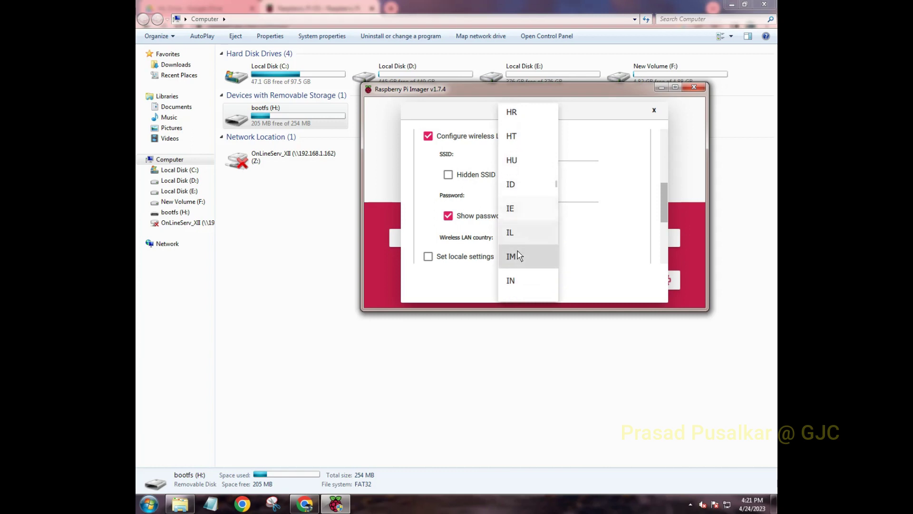
pyautogui.click(521, 268)
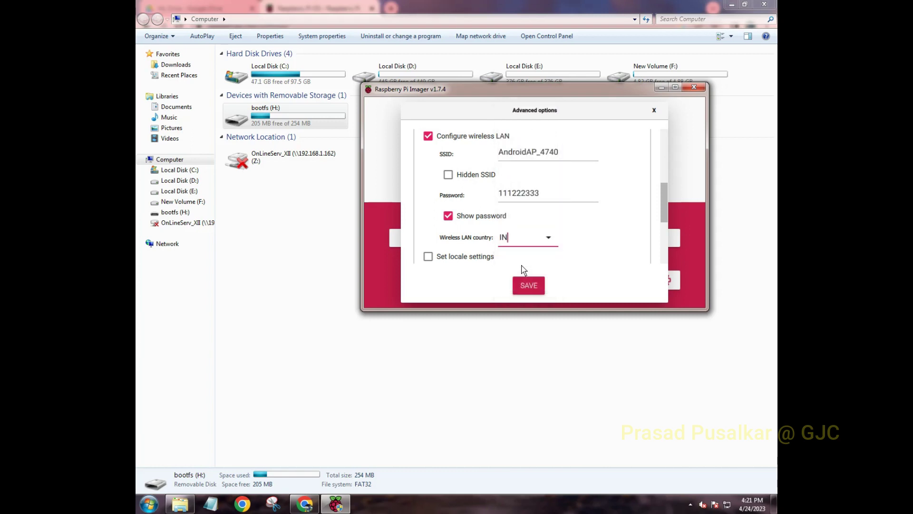
pyautogui.scroll(3, 526, 248)
pyautogui.scroll(2, 527, 245)
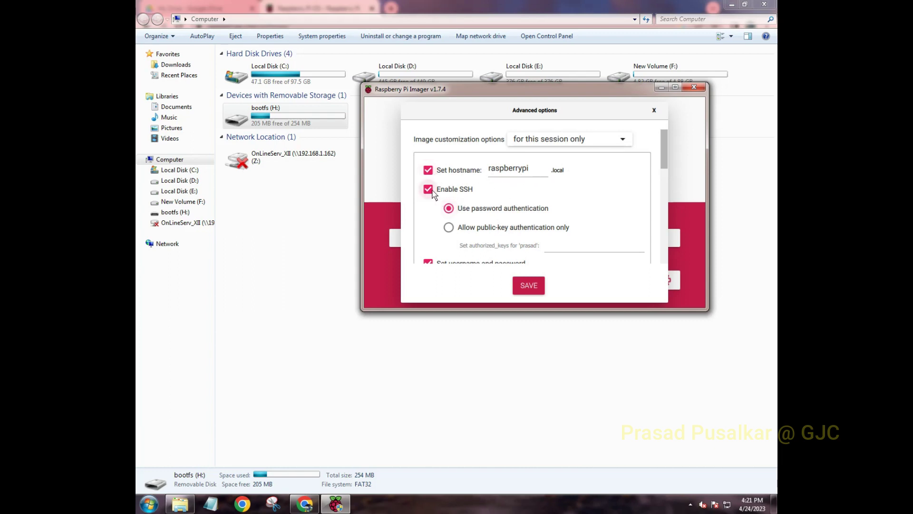
# Step: Review the username, password and AndroidAP_4740 Wi-Fi fields, then save the advanced options
pyautogui.scroll(-2, 430, 219)
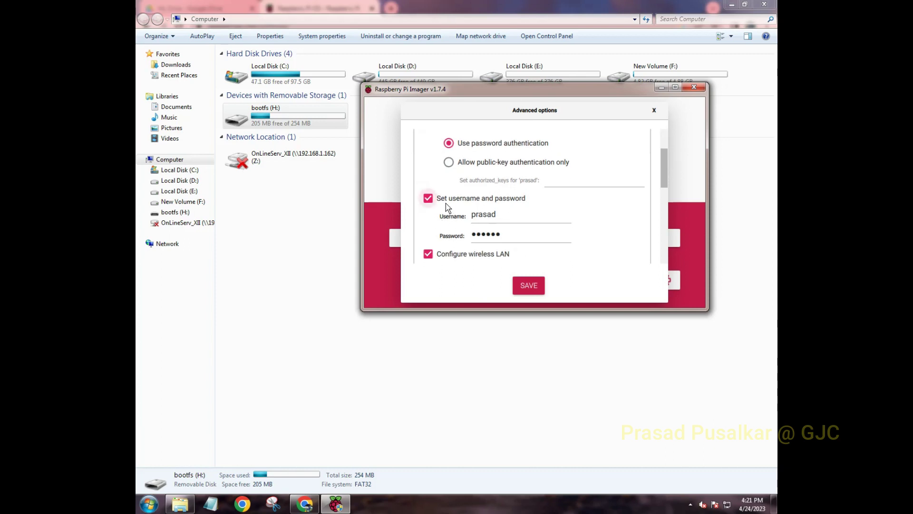
pyautogui.click(507, 235)
pyautogui.click(508, 221)
pyautogui.scroll(-2, 459, 214)
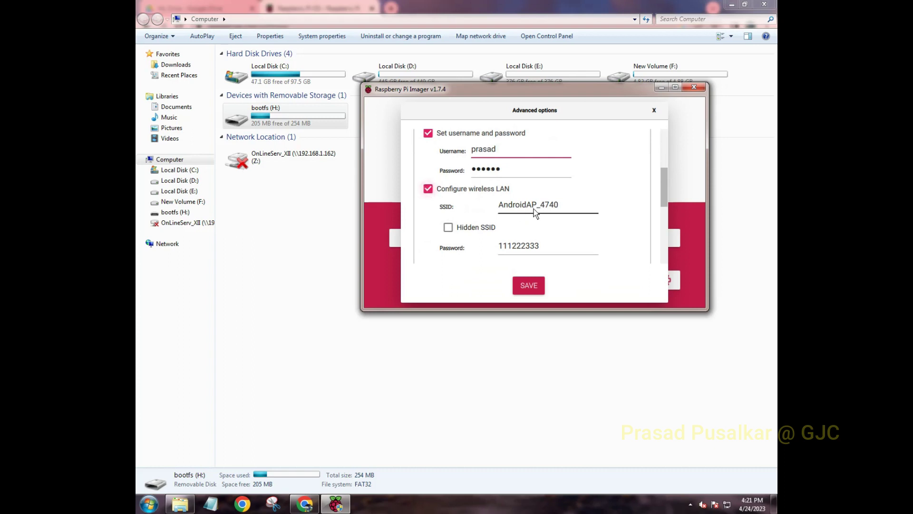
pyautogui.scroll(-2, 538, 210)
pyautogui.click(569, 145)
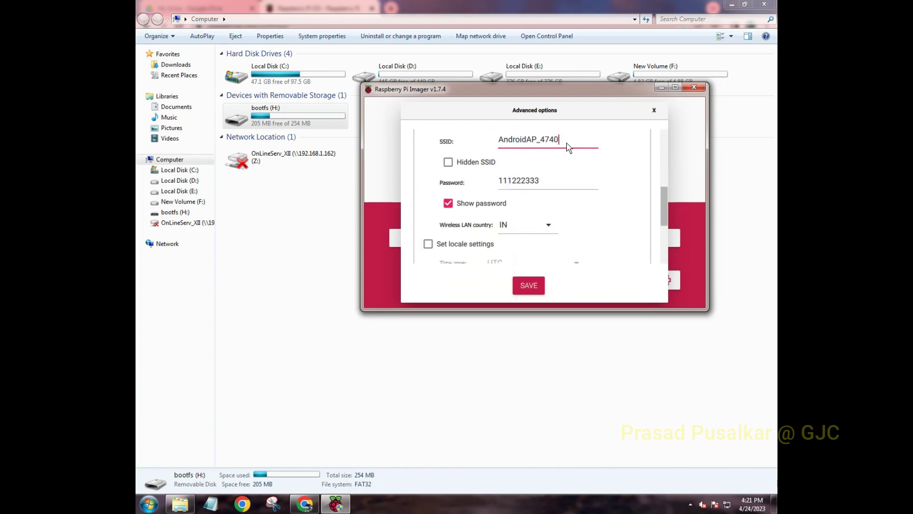
pyautogui.click(548, 185)
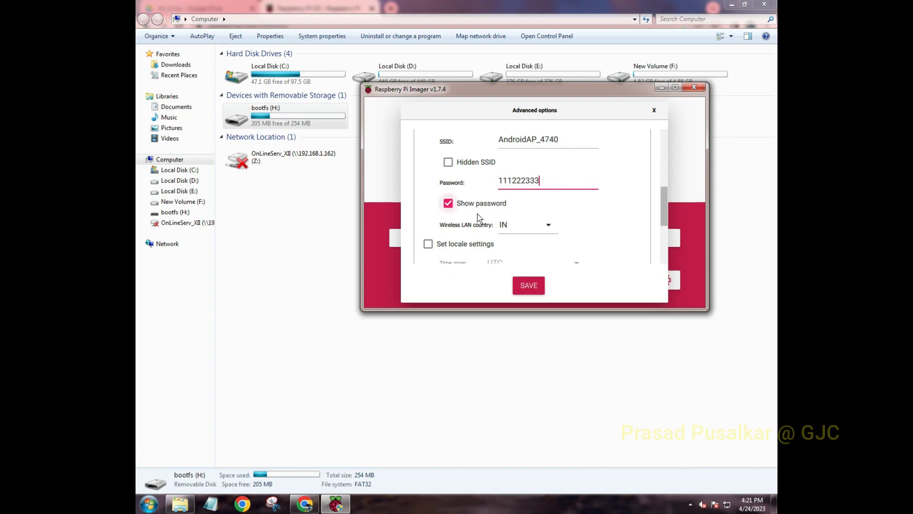
pyautogui.scroll(-1, 473, 212)
pyautogui.scroll(-1, 479, 219)
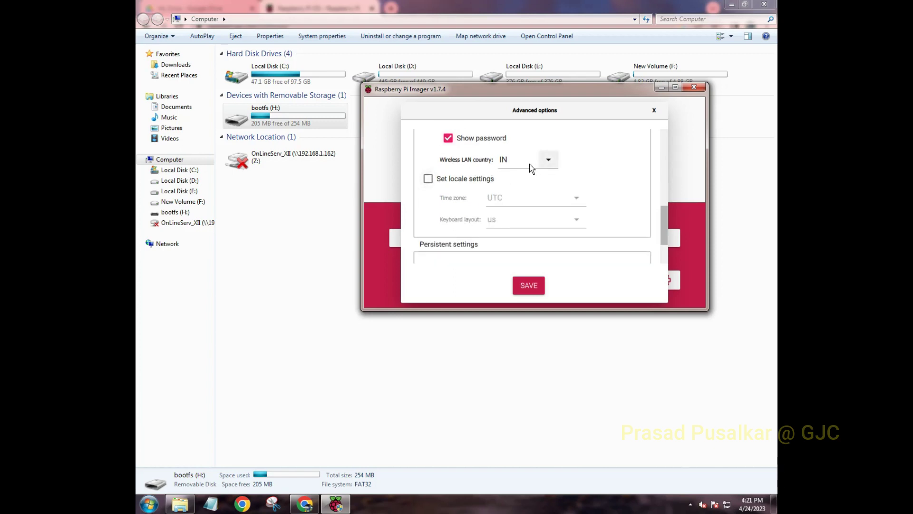
pyautogui.scroll(-3, 503, 220)
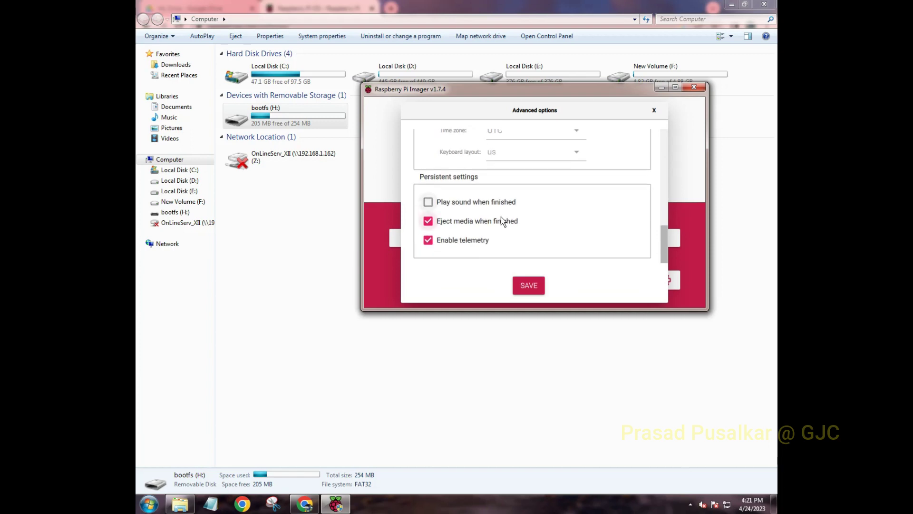
pyautogui.click(528, 285)
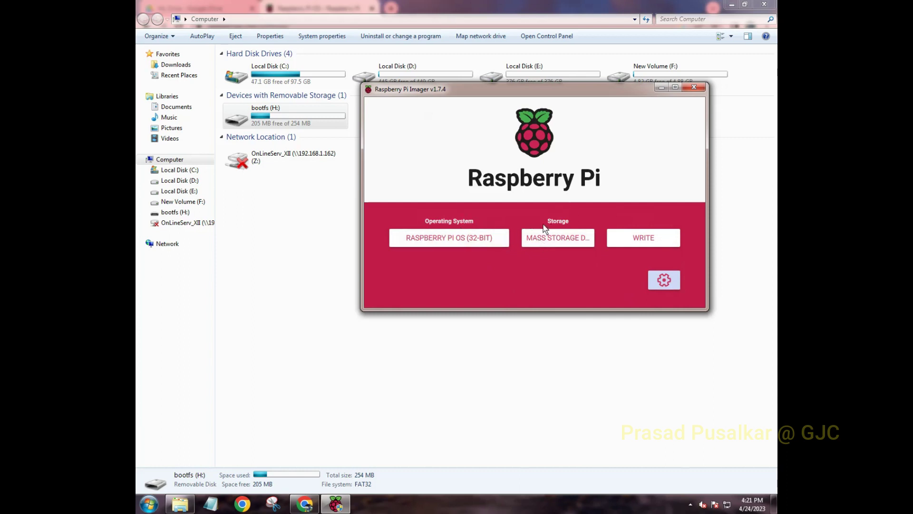
# Step: Write Raspberry Pi OS (32-bit) to the USB card, confirming its data will be erased
pyautogui.click(647, 237)
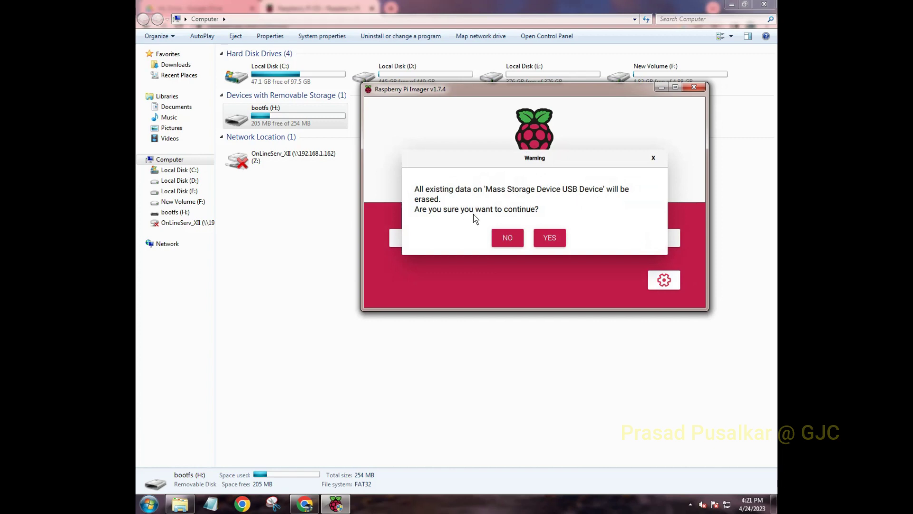
pyautogui.click(551, 238)
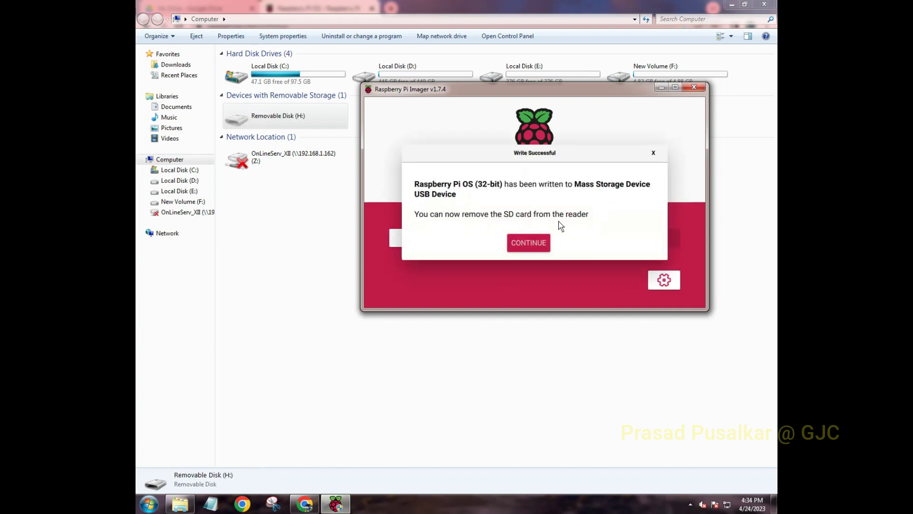
# Step: Dismiss the success message, close the Imager, and eject Removable Disk (H:) safely
pyautogui.click(536, 246)
pyautogui.click(694, 87)
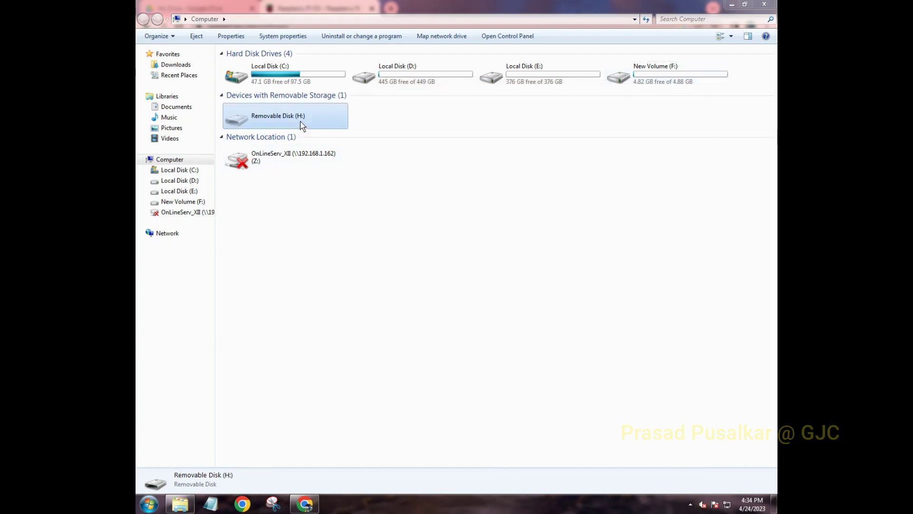
pyautogui.rightClick(322, 120)
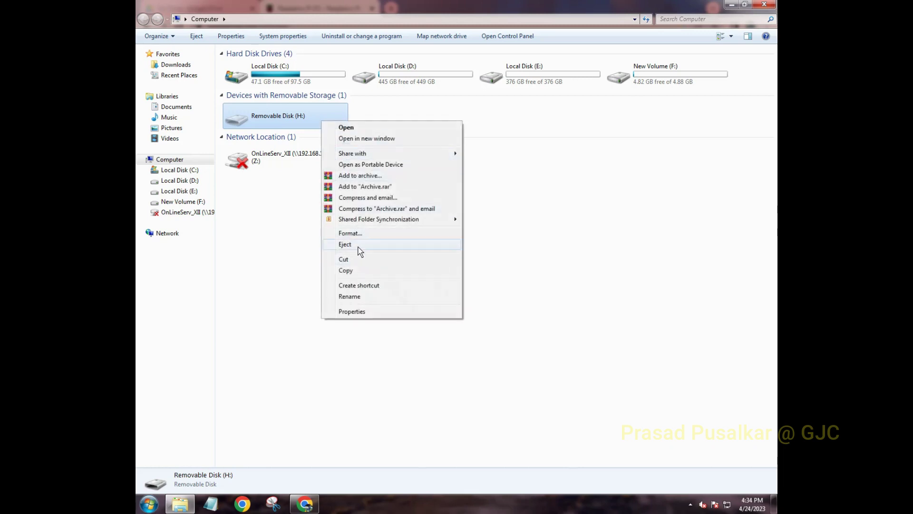
pyautogui.click(358, 245)
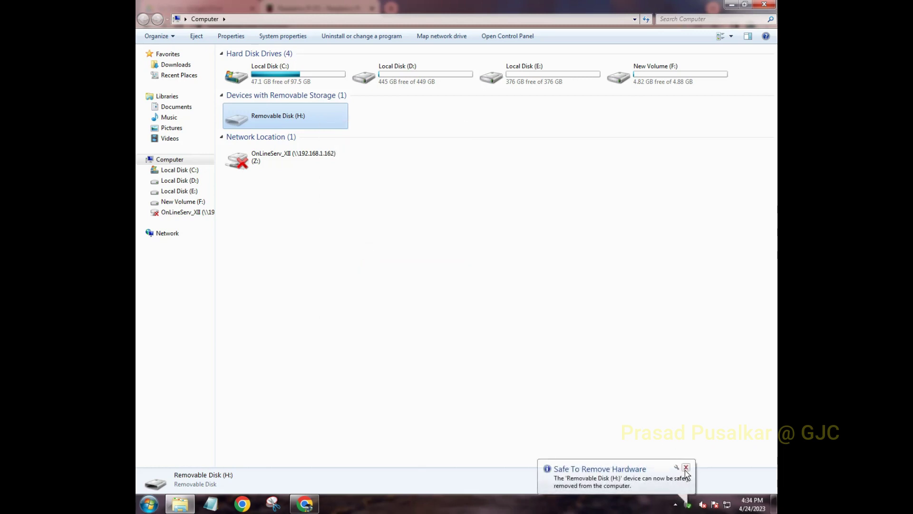
pyautogui.click(686, 468)
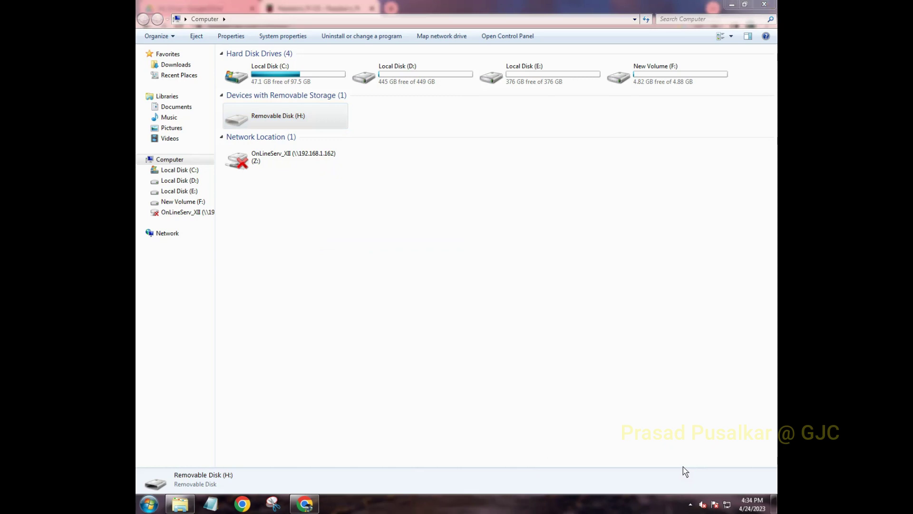